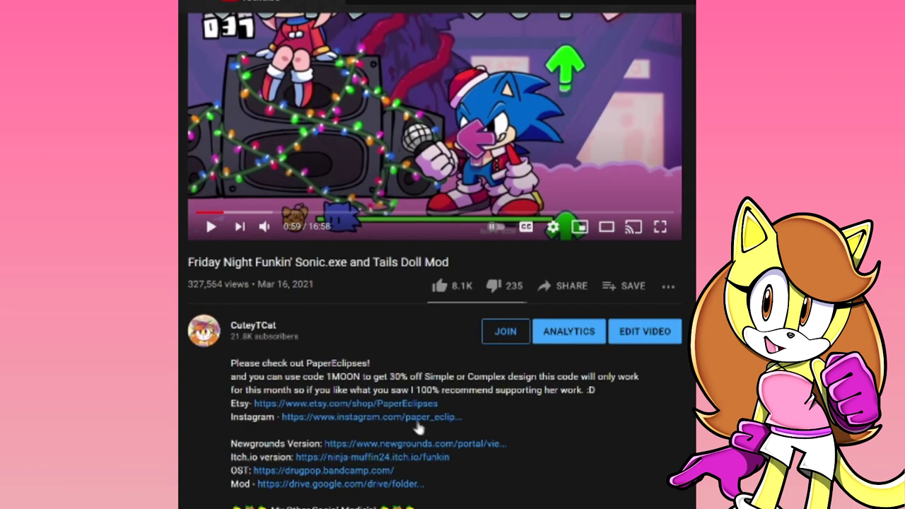
Open the Itch.io version link from the video description in a new tab and highlight its Week 7 exclusivity line
scroll(425, 435, up, 1)
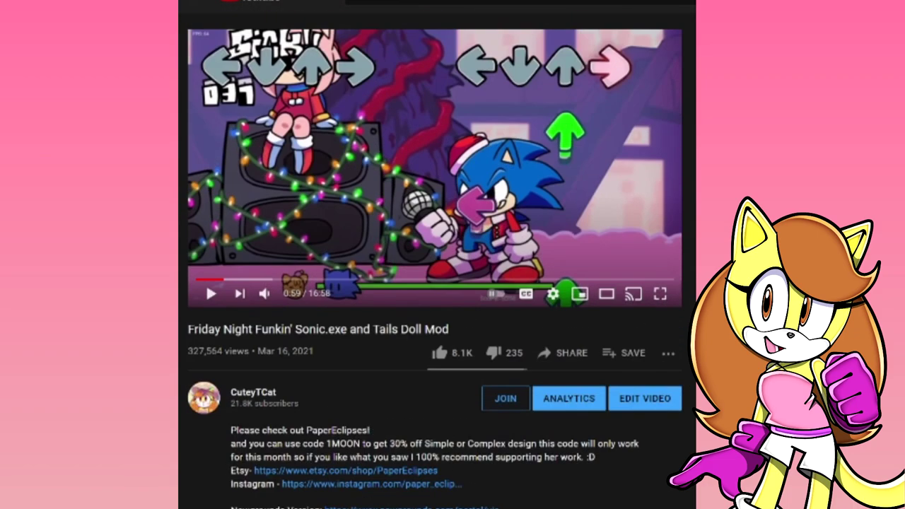
scroll(536, 458, down, 2)
scroll(549, 446, down, 3)
scroll(549, 446, up, 3)
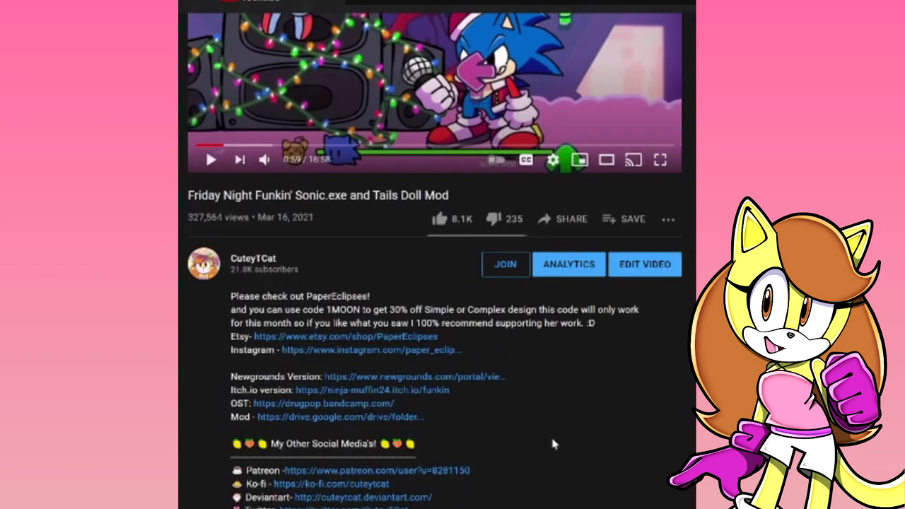
right_click(412, 398)
click(446, 401)
click(332, 2)
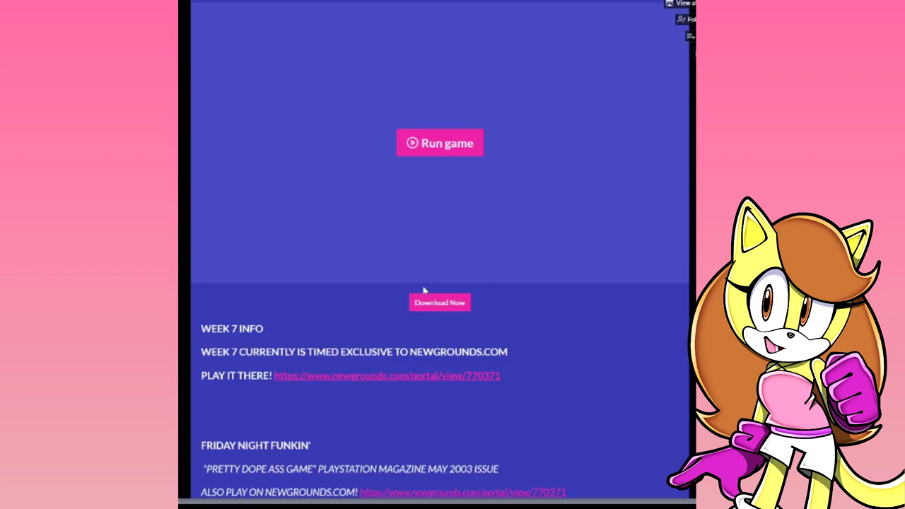
drag(200, 351, 516, 354)
click(514, 352)
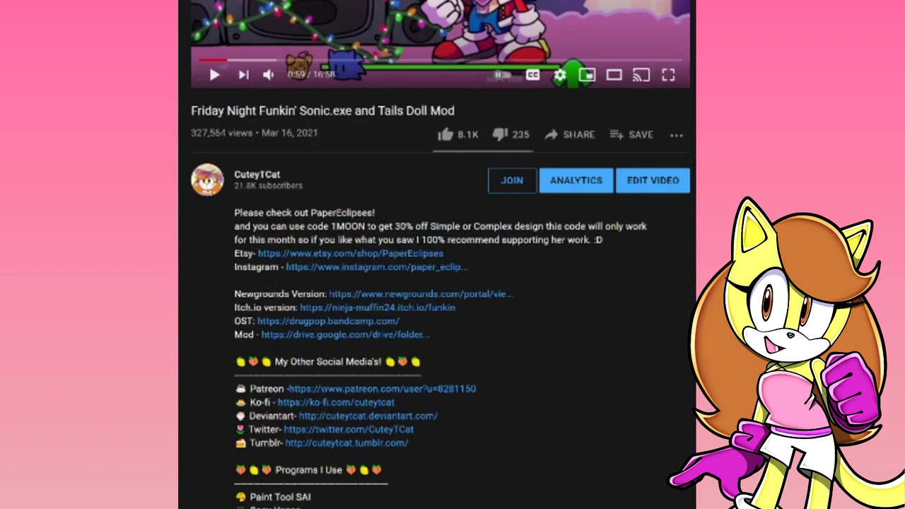
Open the Mod link from the video description in a new tab and switch to that Drive folder
right_click(297, 339)
click(329, 347)
key(ctrl+Tab)
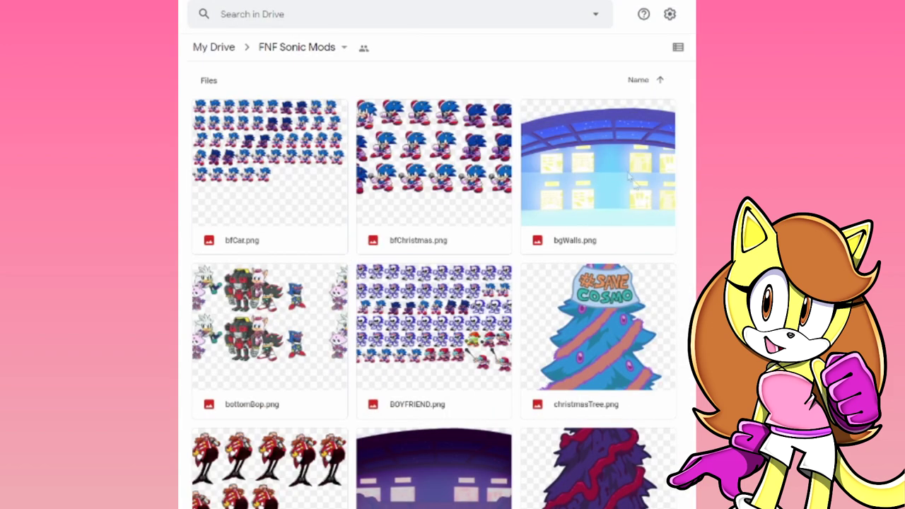
Browse the sprite images in the FNF Sonic Mods folder and download bfCar.png
scroll(689, 249, down, 4)
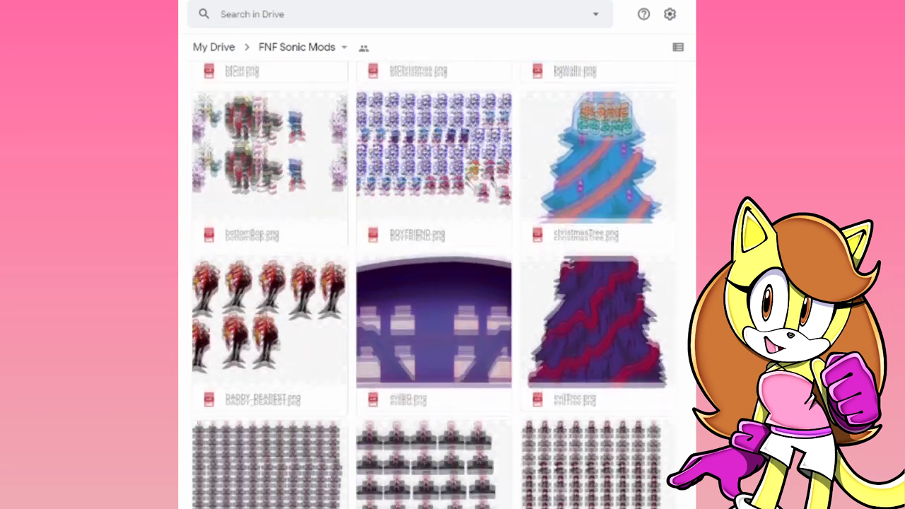
scroll(433, 285, down, 8)
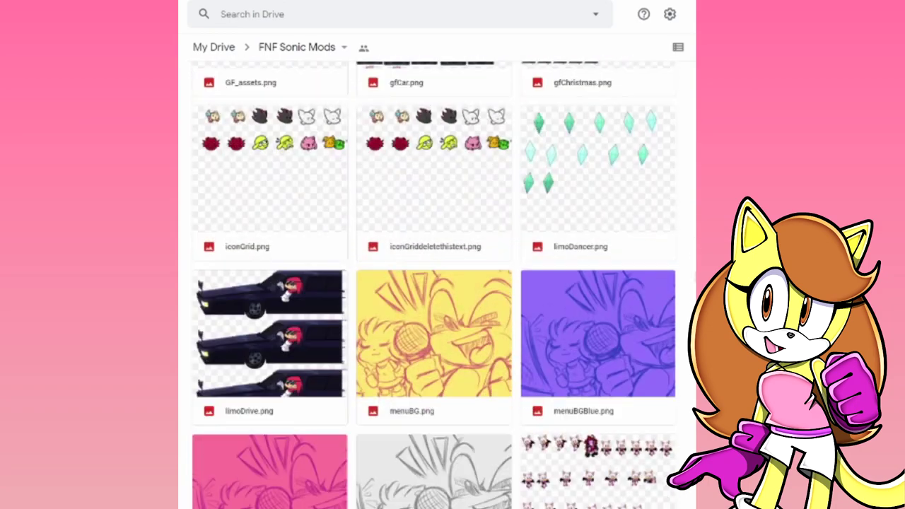
scroll(433, 285, down, 6)
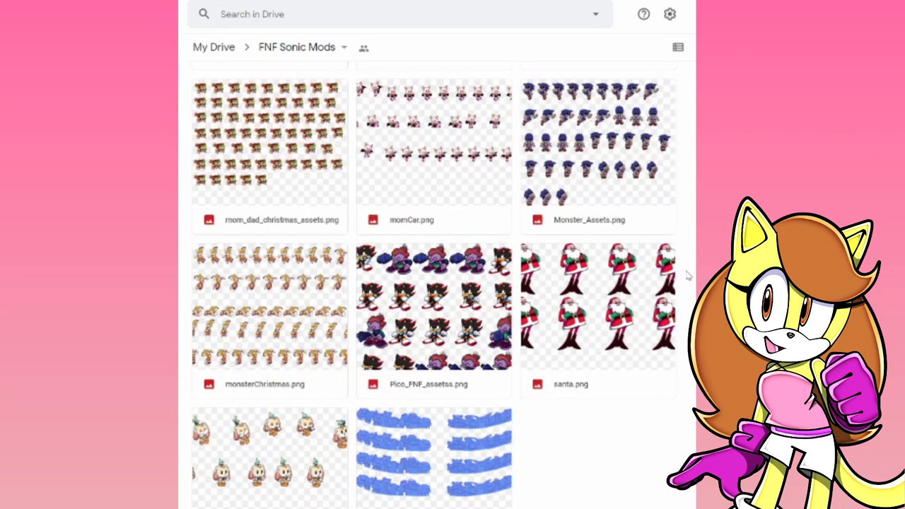
scroll(688, 275, up, 7)
scroll(688, 276, up, 5)
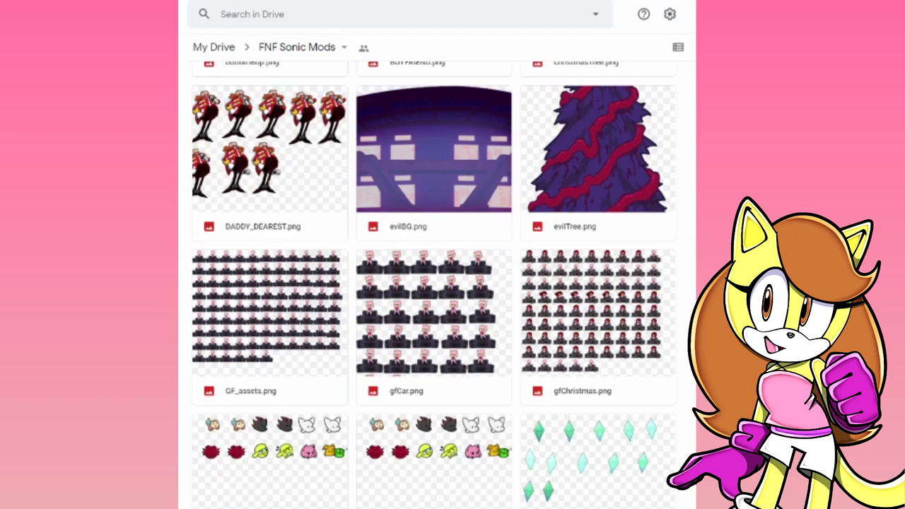
scroll(394, 252, up, 5)
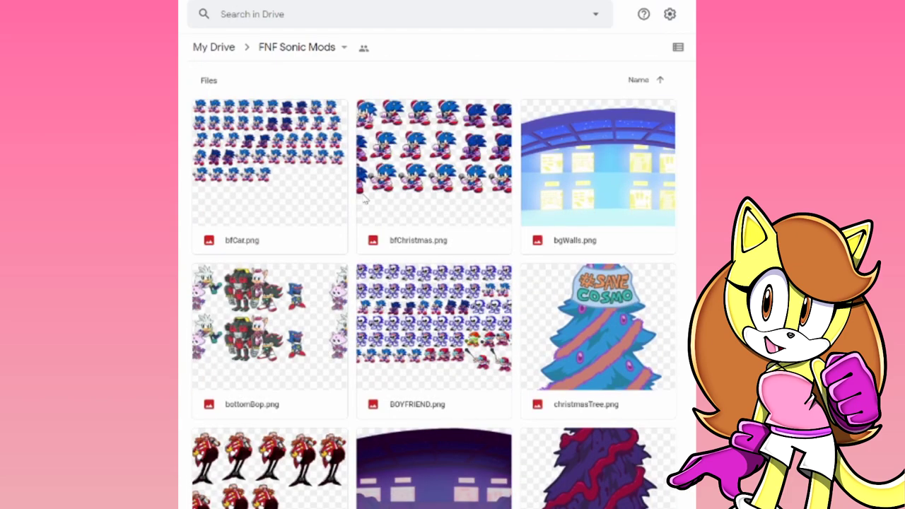
click(247, 249)
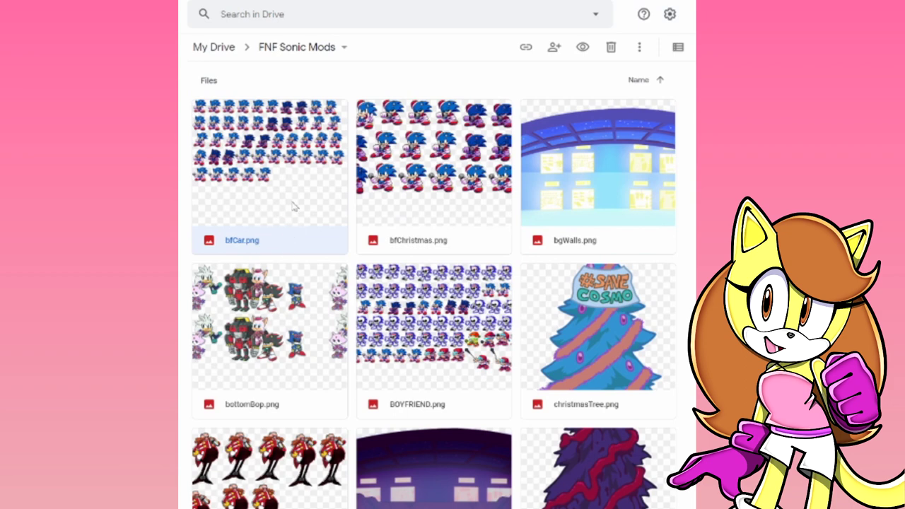
double_click(247, 245)
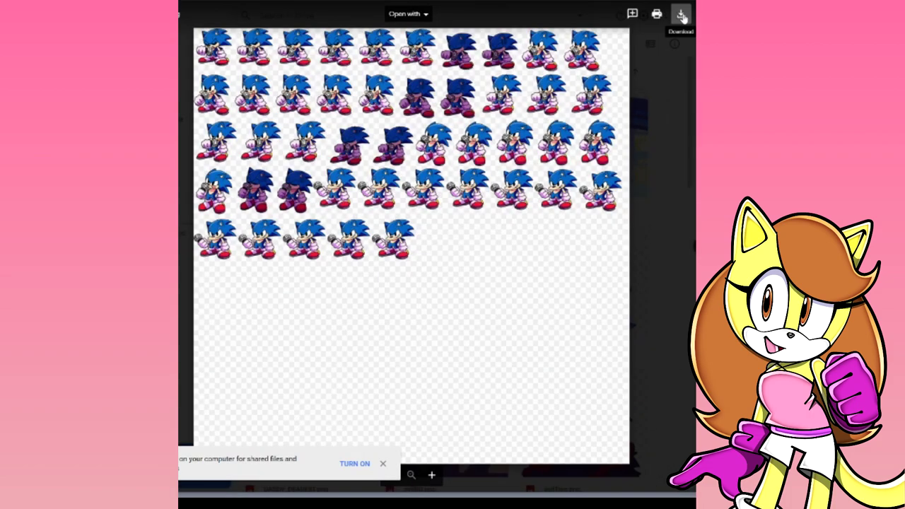
click(682, 15)
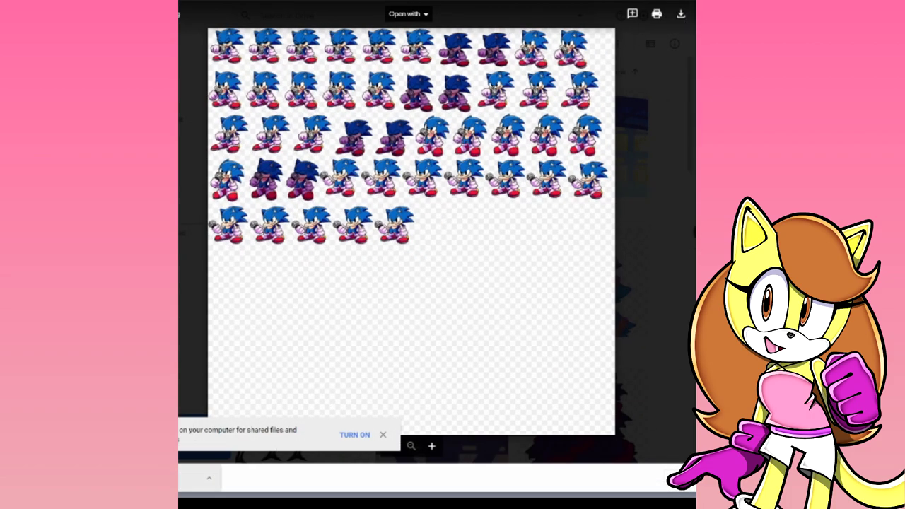
click(187, 478)
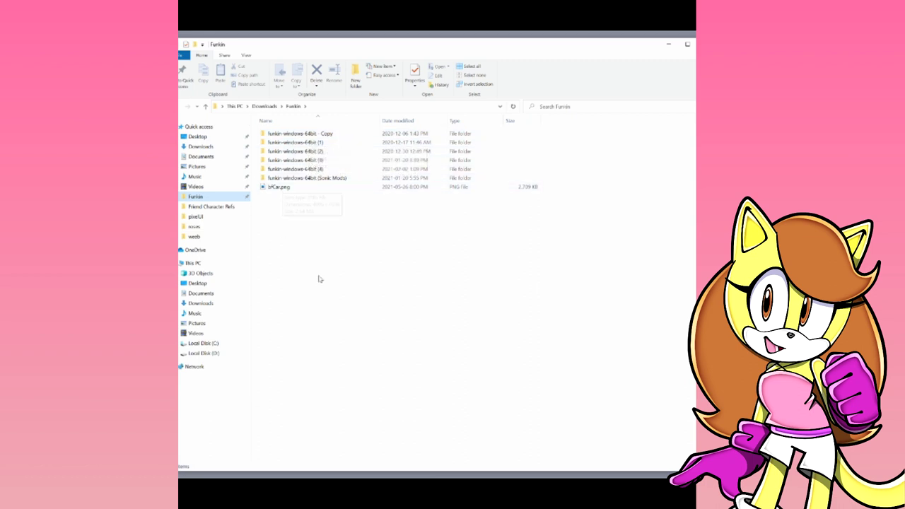
Open a second File Explorer window and show the Funkin folder in it
right_click(205, 200)
click(418, 270)
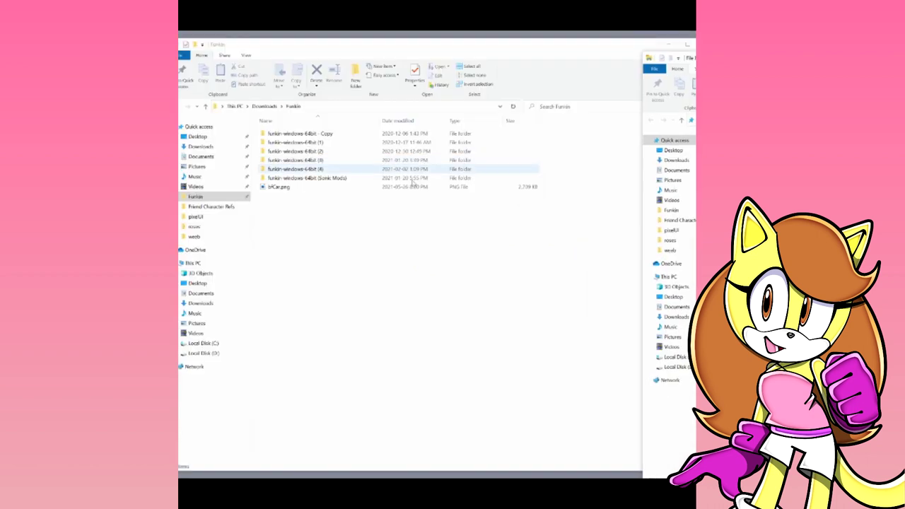
click(672, 210)
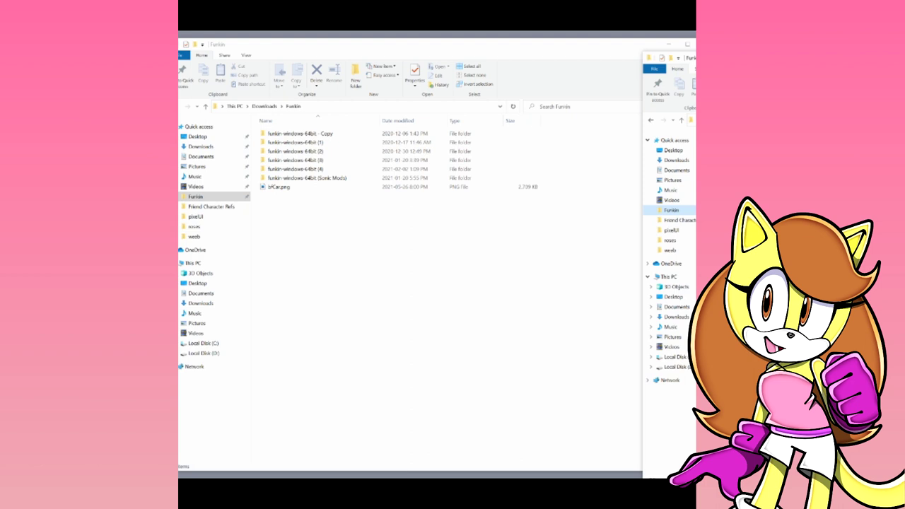
In the first window, open the assets images folder inside funkin-windows-64bit (Sonic Mods)
click(324, 179)
double_click(325, 179)
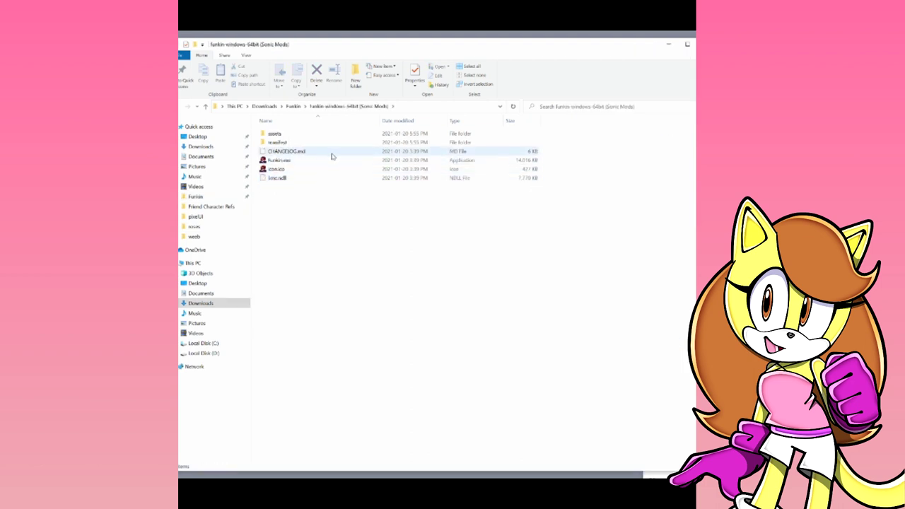
double_click(286, 135)
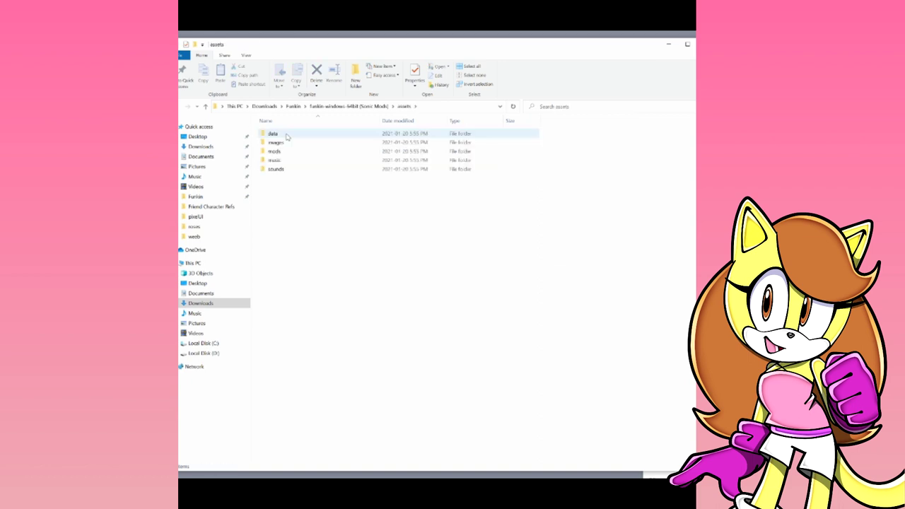
double_click(289, 144)
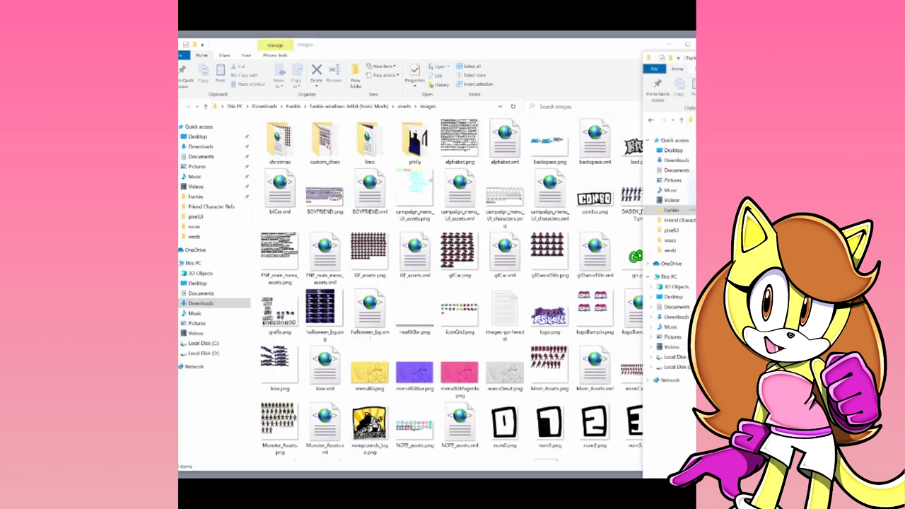
Move bfCar.png from Funkin into the images folder, replacing the existing file, and view the image to check it
drag(567, 249, 565, 250)
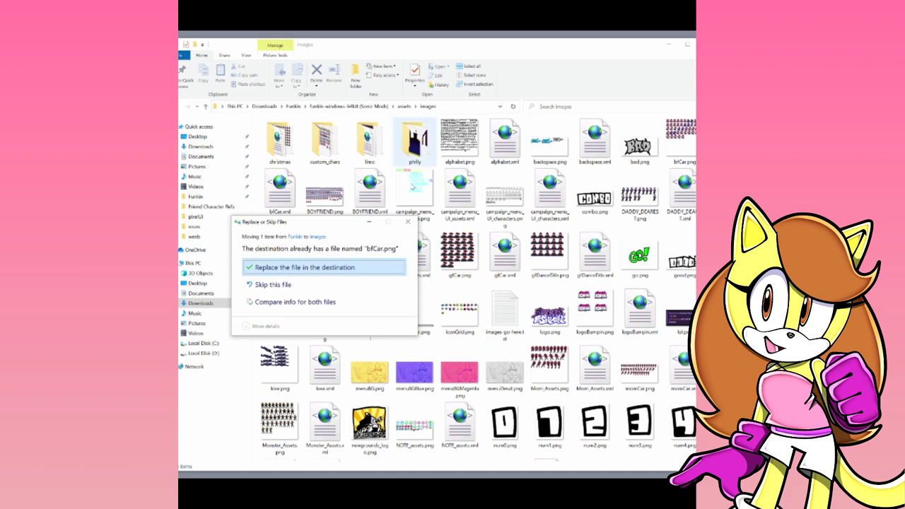
click(372, 268)
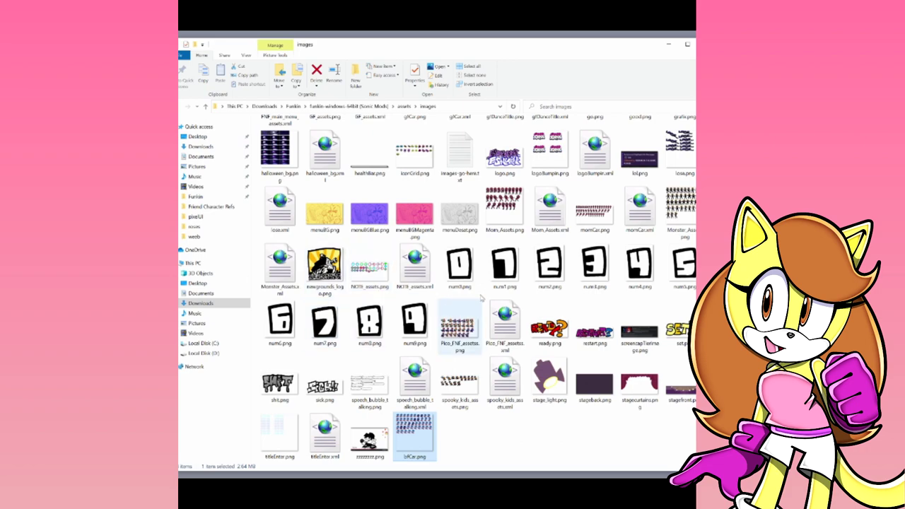
double_click(426, 424)
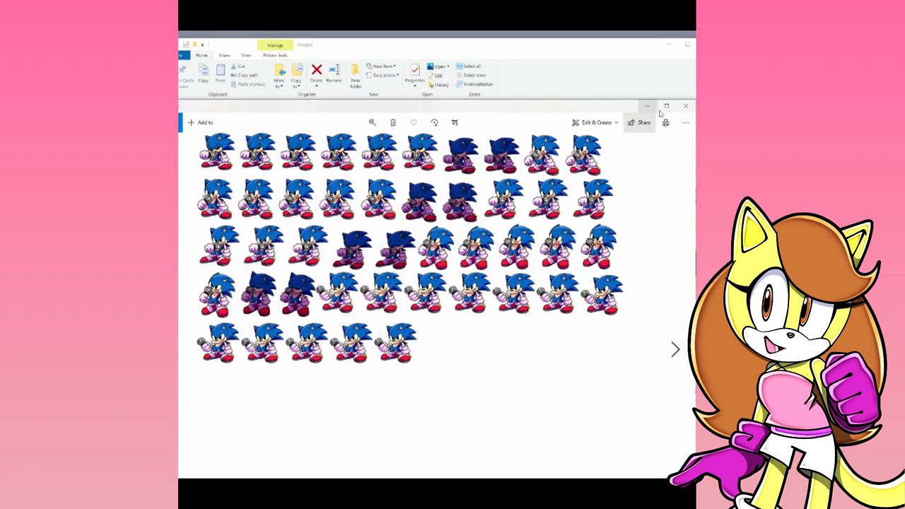
click(686, 105)
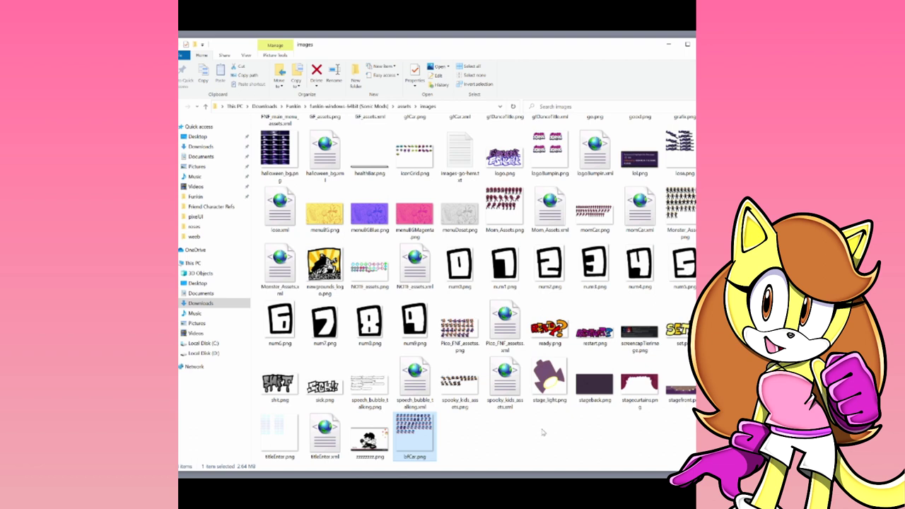
Go back to the assets folder, reopen images and view BOYFRIEND.png enlarged
key(BackSpace)
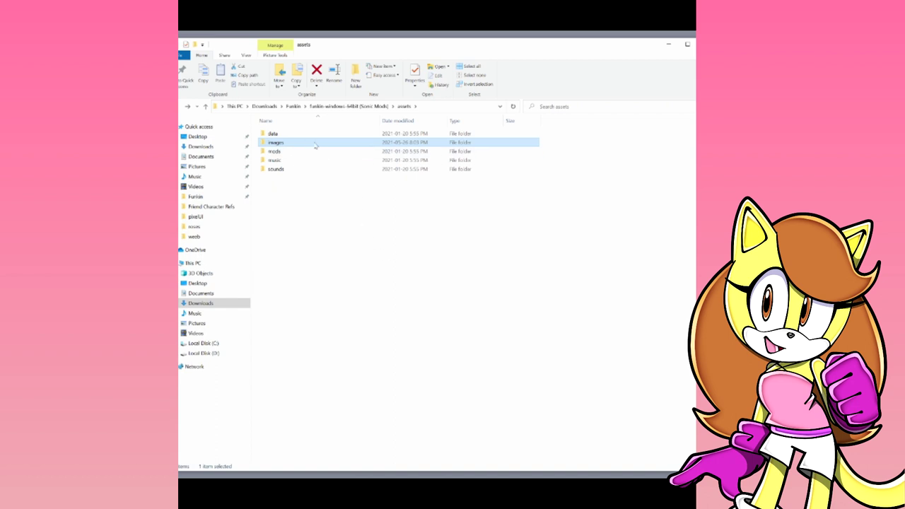
double_click(317, 145)
double_click(336, 203)
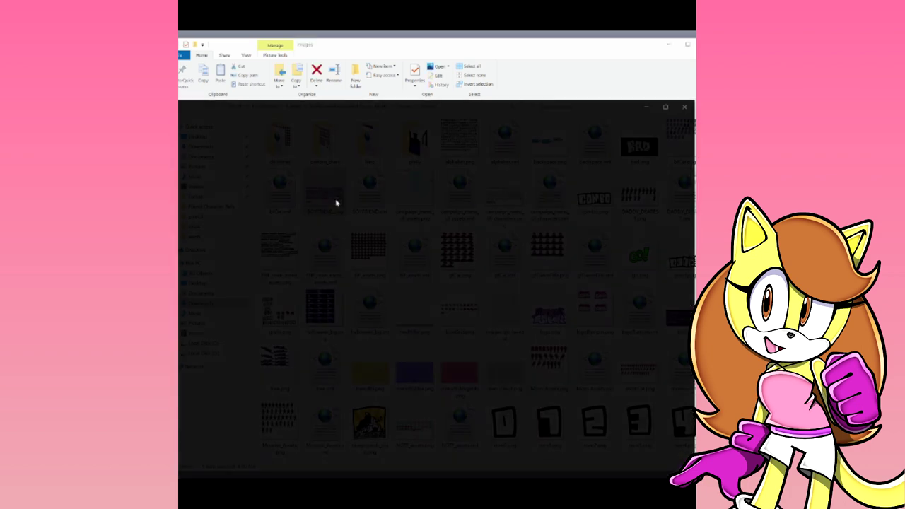
click(373, 123)
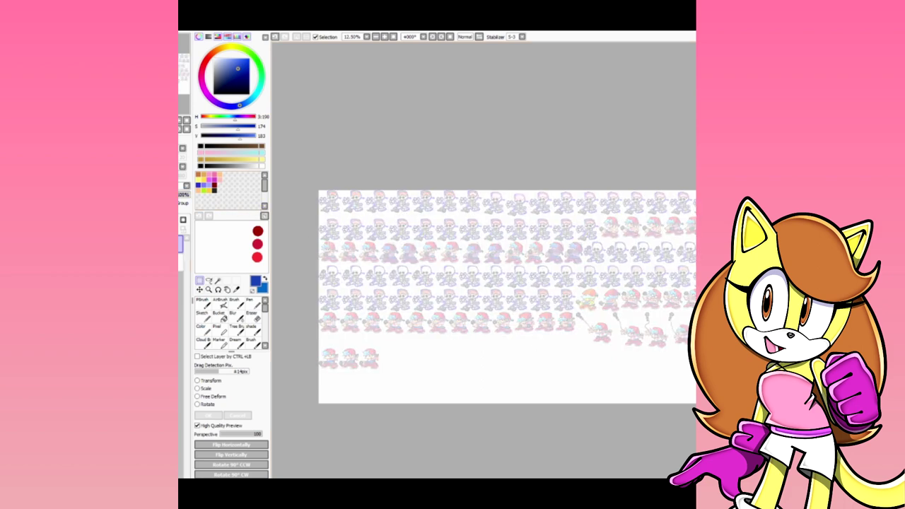
Draw small blue eyes and a mouth with the Pen at size 20 over the face of a red-capped sprite in the first column
scroll(532, 297, up, 6)
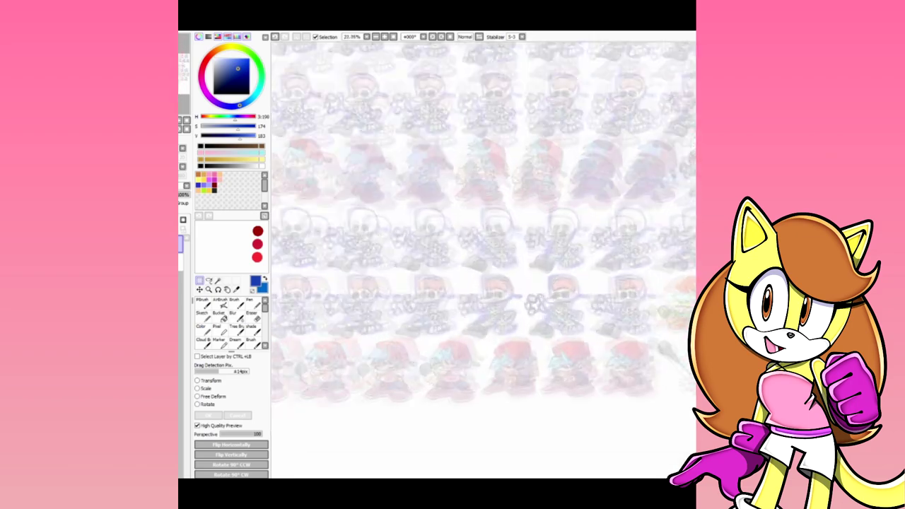
scroll(483, 260, left, 5)
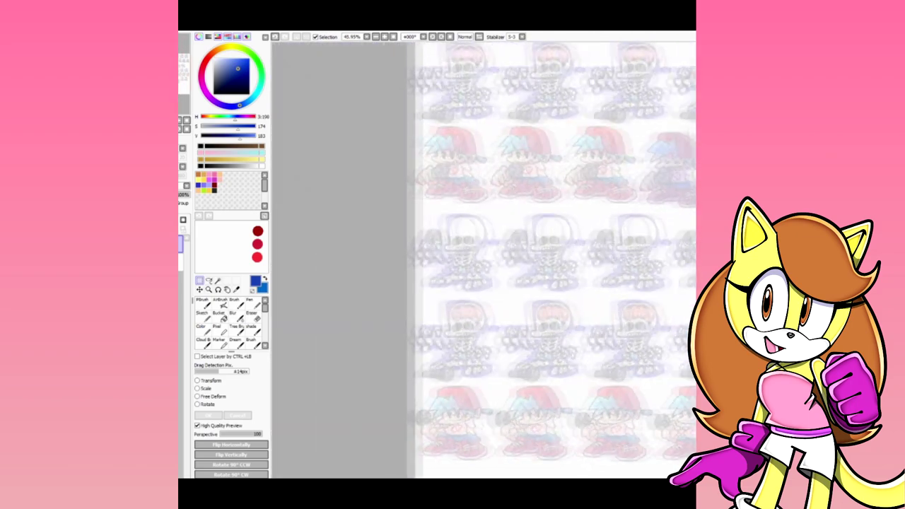
scroll(483, 260, up, 3)
scroll(483, 260, up, 1)
scroll(483, 260, left, 2)
click(252, 305)
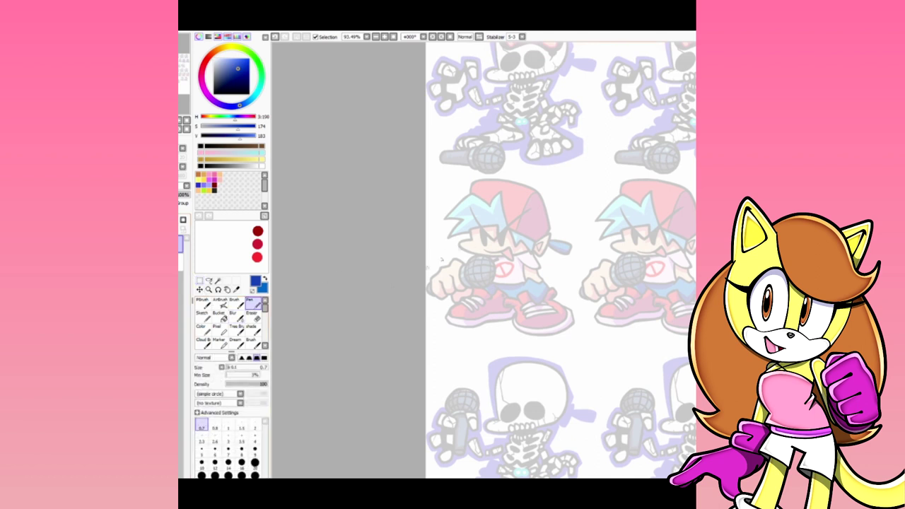
click(254, 463)
click(485, 239)
click(503, 238)
drag(486, 246, 503, 245)
click(501, 239)
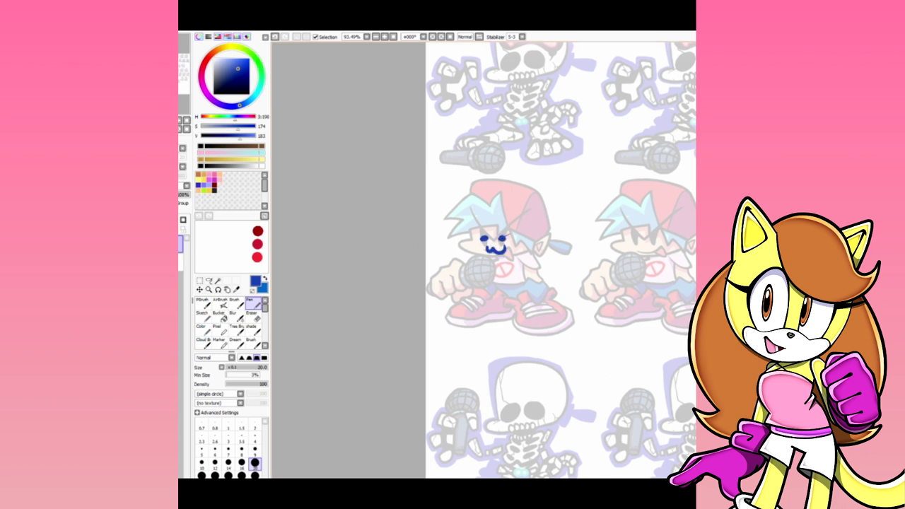
click(253, 315)
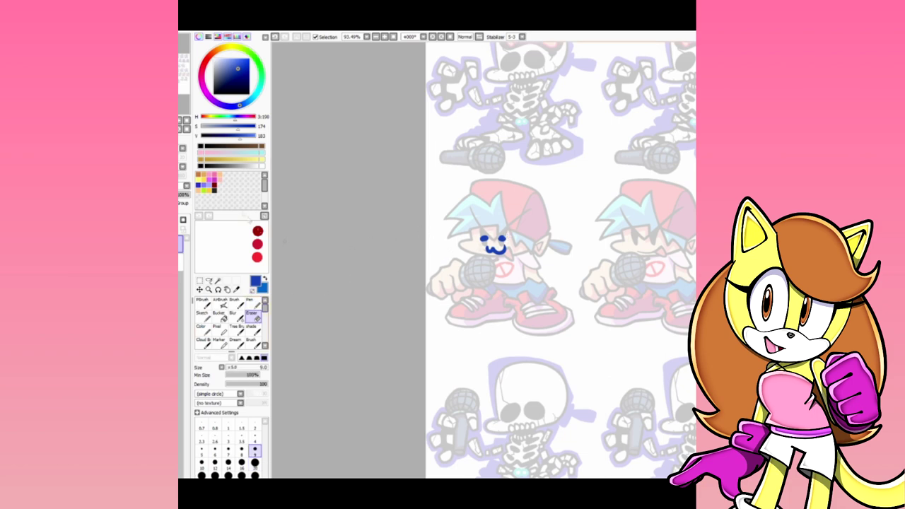
mouse_move(495, 244)
mouse_down()
mouse_move(445, 263)
mouse_move(430, 309)
mouse_up()
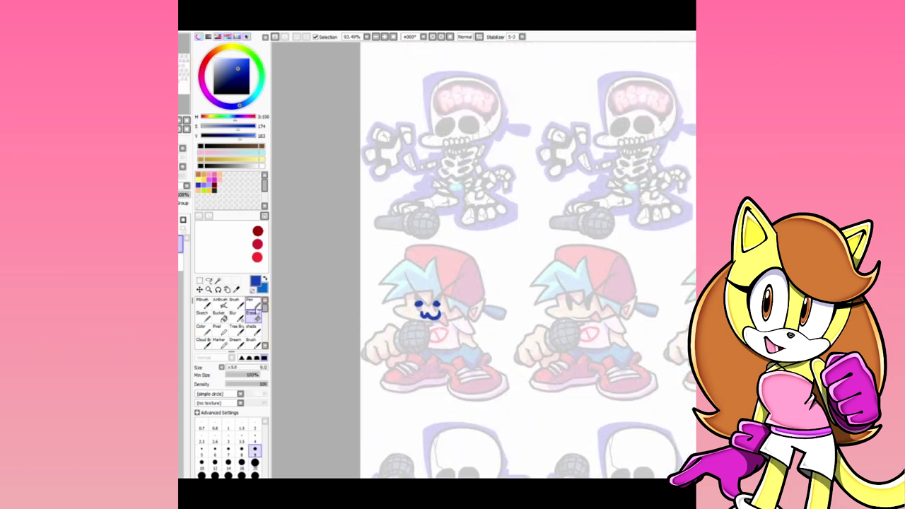
click(253, 304)
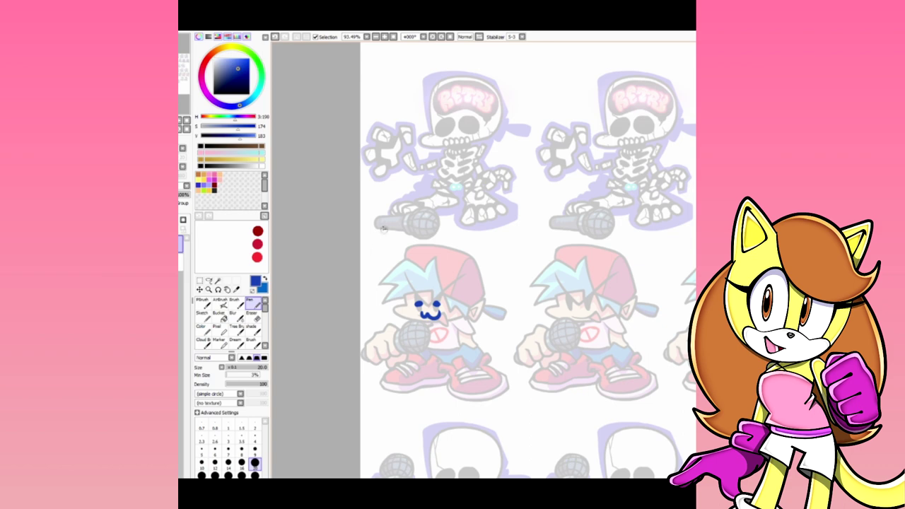
Switch to the pink hedgehog sprite sheet and look through its layers down to a single sprite
scroll(385, 291, down, 6)
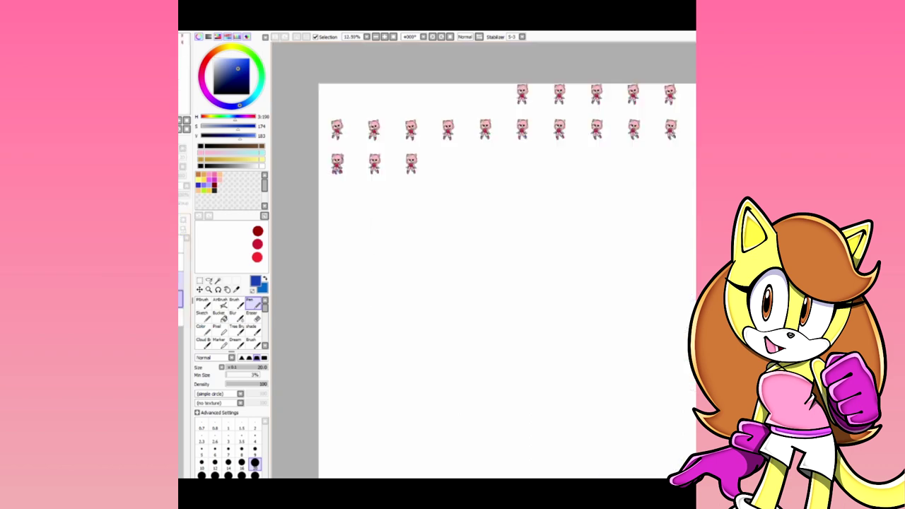
click(181, 262)
click(181, 372)
click(181, 262)
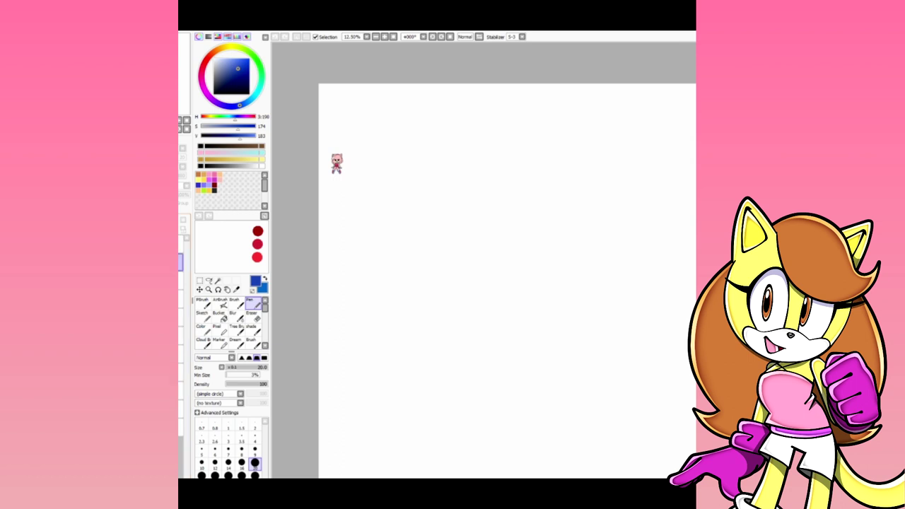
Hide the pink hedgehog sprite's body-part layers one at a time and show them again to examine how it is layered
scroll(484, 260, up, 4)
drag(516, 283, 293, 283)
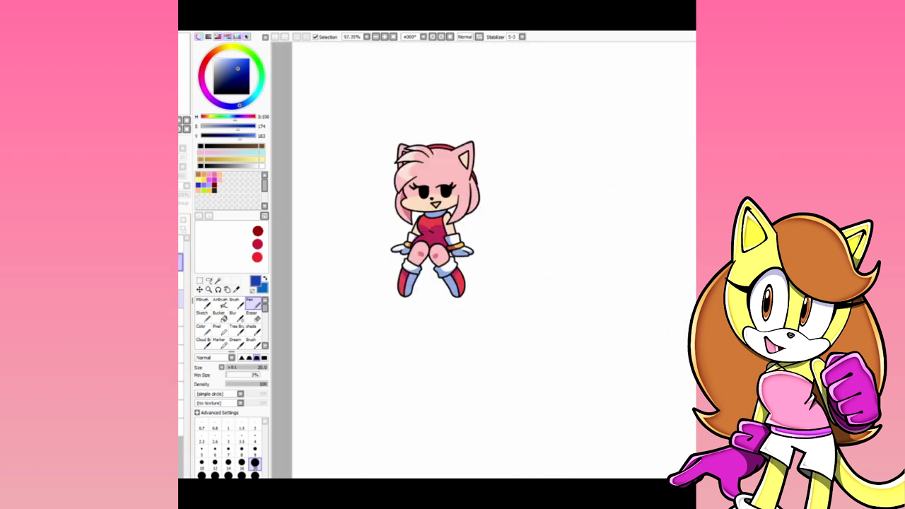
click(181, 280)
click(181, 281)
click(181, 280)
click(181, 280)
click(181, 280)
click(181, 299)
click(181, 299)
click(181, 318)
click(181, 317)
click(181, 336)
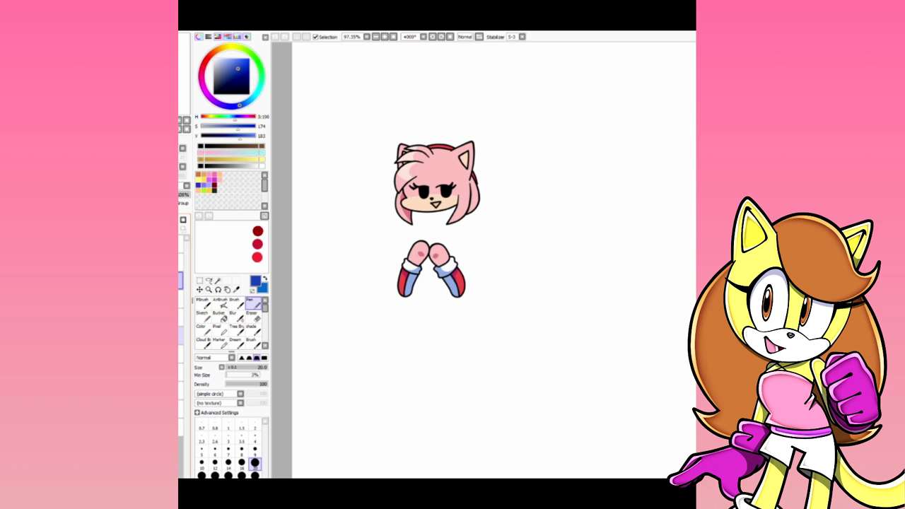
click(181, 333)
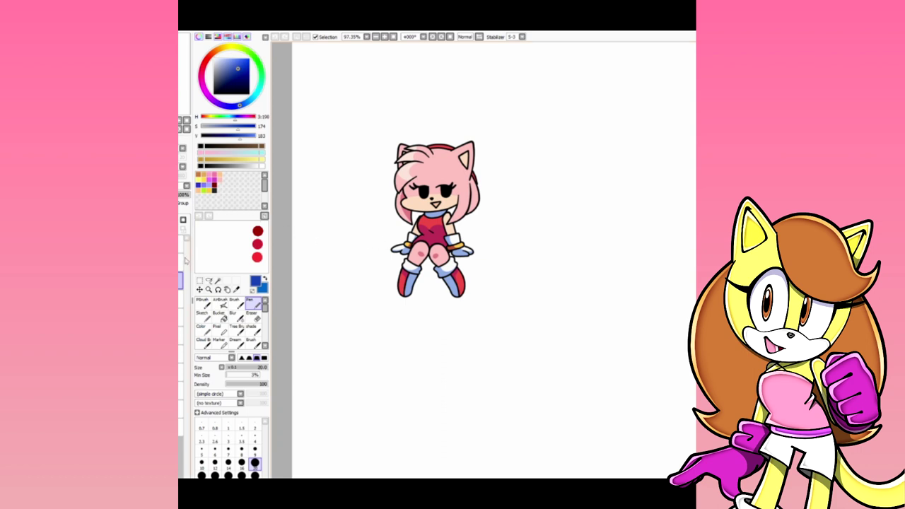
Display the full sprite sheet of the red-haired girl on speakers in place of the single hedgehog sprite
scroll(532, 297, up, 2)
scroll(532, 297, down, 6)
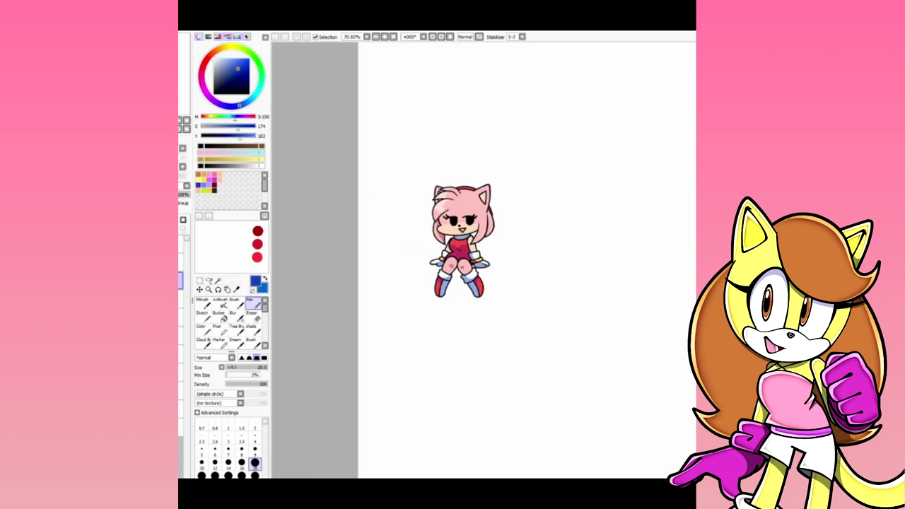
drag(473, 249, 325, 322)
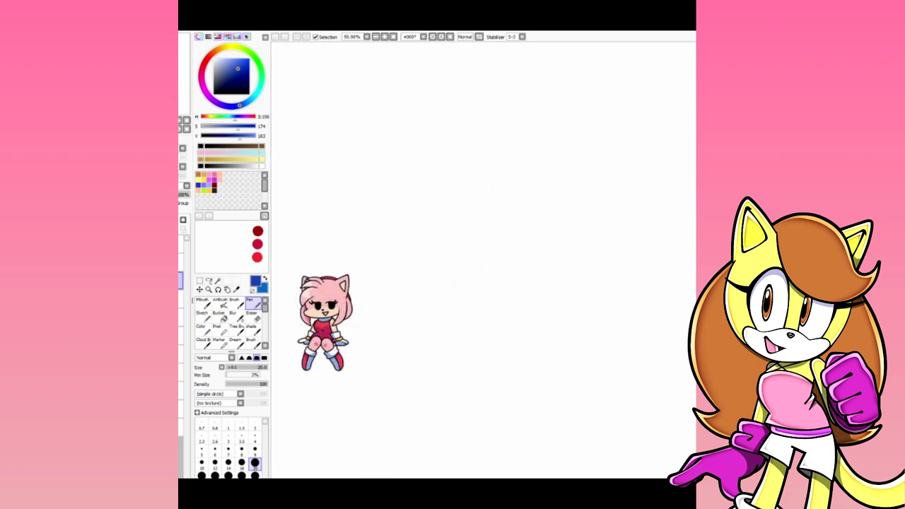
scroll(485, 259, down, 4)
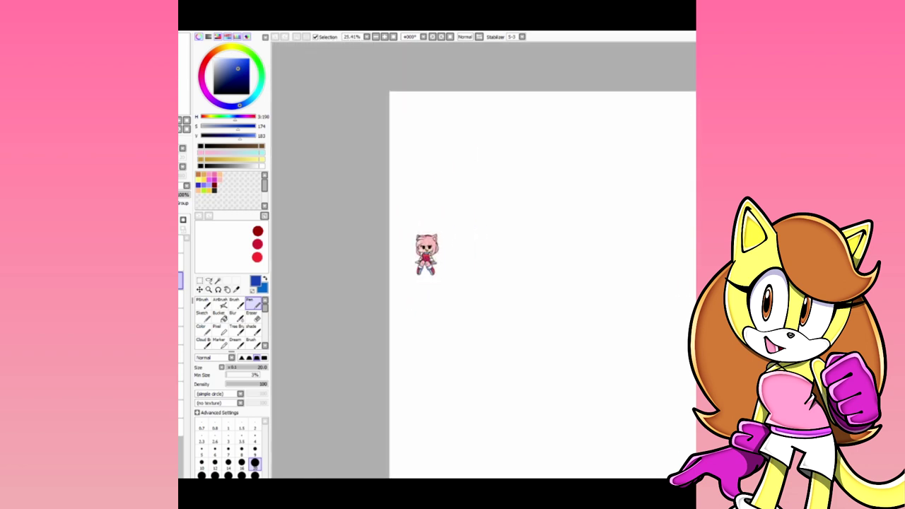
click(181, 244)
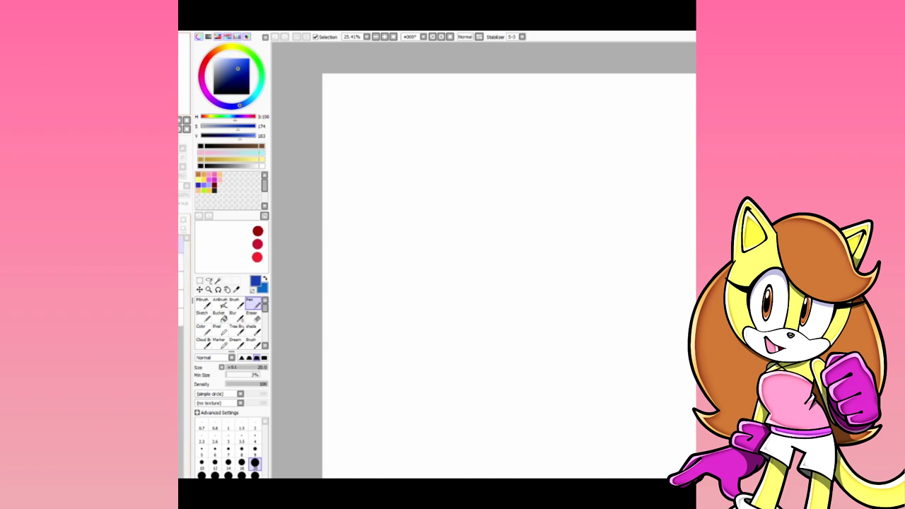
key(ctrl+v)
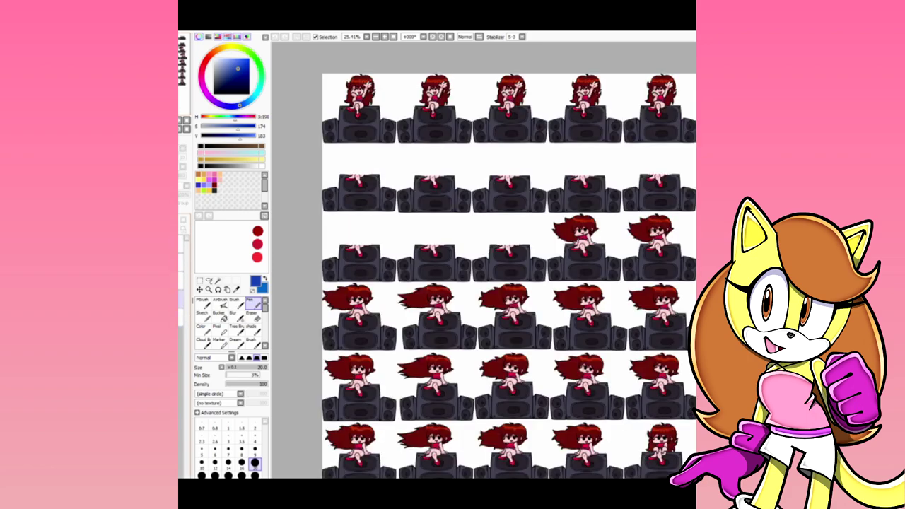
drag(530, 297, 363, 228)
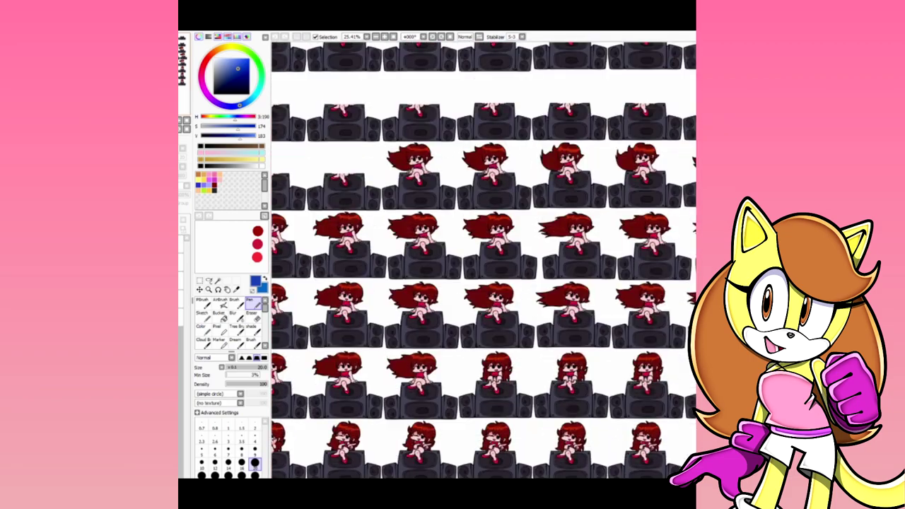
scroll(523, 293, down, 5)
drag(523, 294, 511, 282)
Select the last crying sprite in the sheet's bottom row with a rectangular selection and copy it onto its own layer
click(181, 318)
click(200, 281)
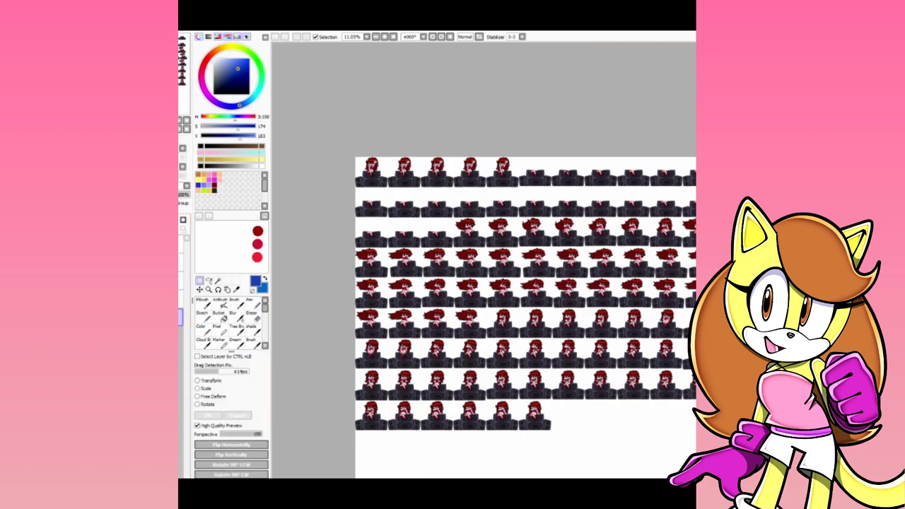
scroll(639, 403, up, 5)
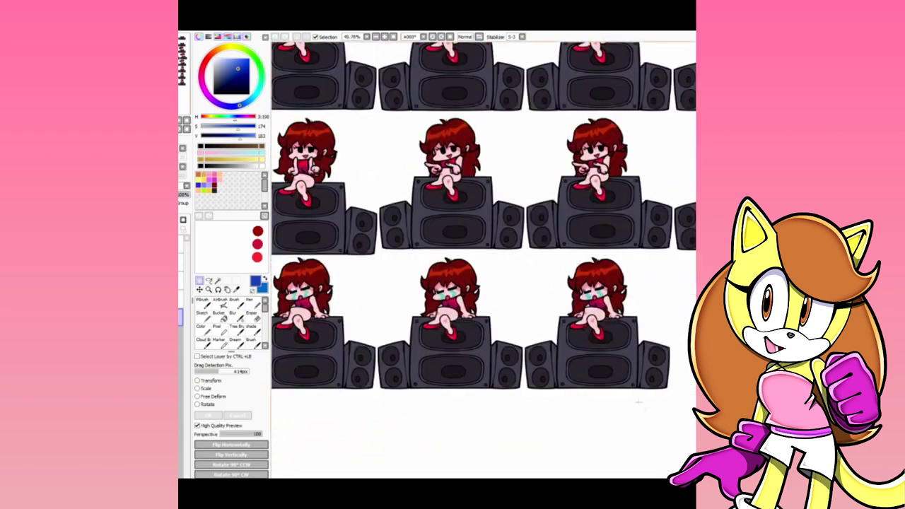
drag(689, 424, 513, 259)
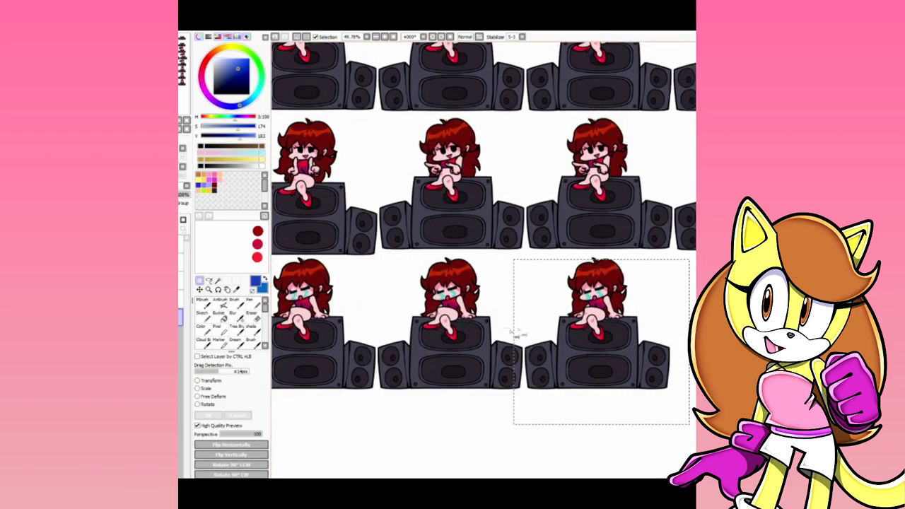
key(ctrl+d)
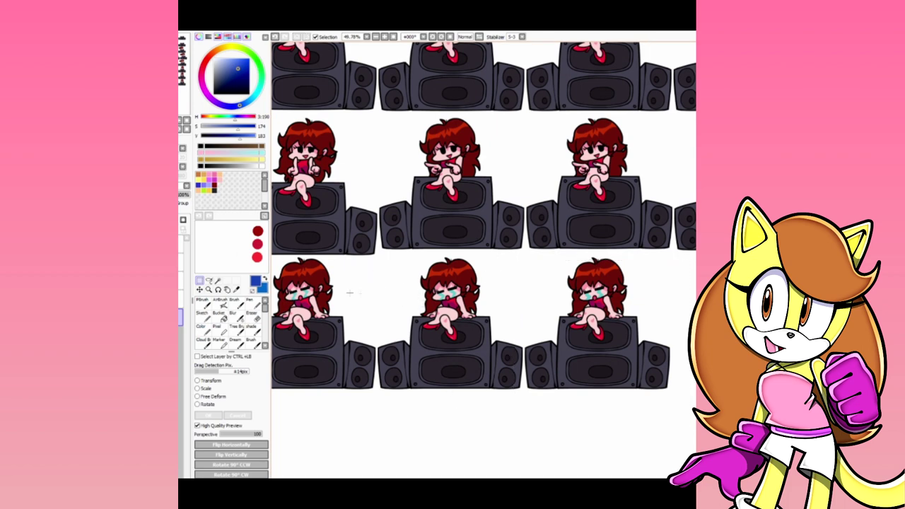
key(ctrl+z)
key(ctrl+d)
Fade the sheet layer, align the copied sprite over the crying sprite beside it, and restore the sheet to full opacity
click(181, 336)
drag(187, 195, 179, 195)
click(200, 290)
drag(587, 360, 433, 345)
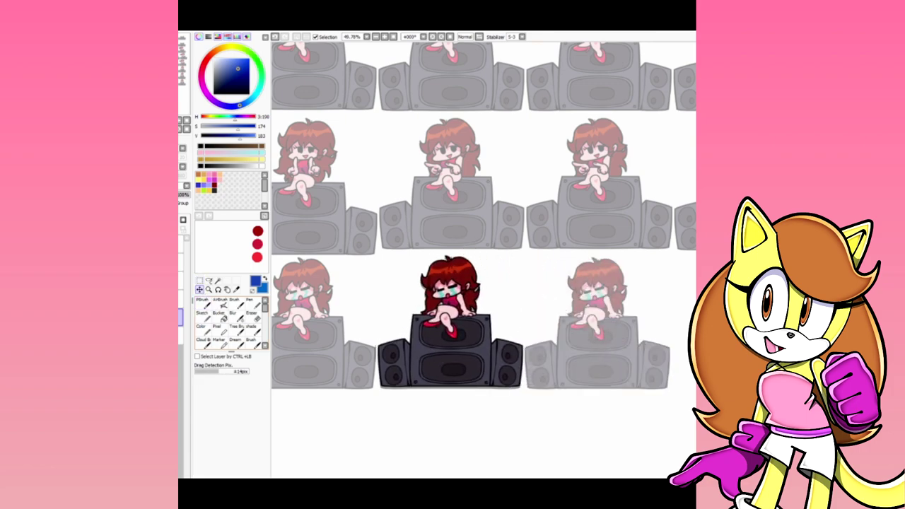
scroll(535, 271, up, 4)
drag(495, 297, 615, 263)
key(Down)
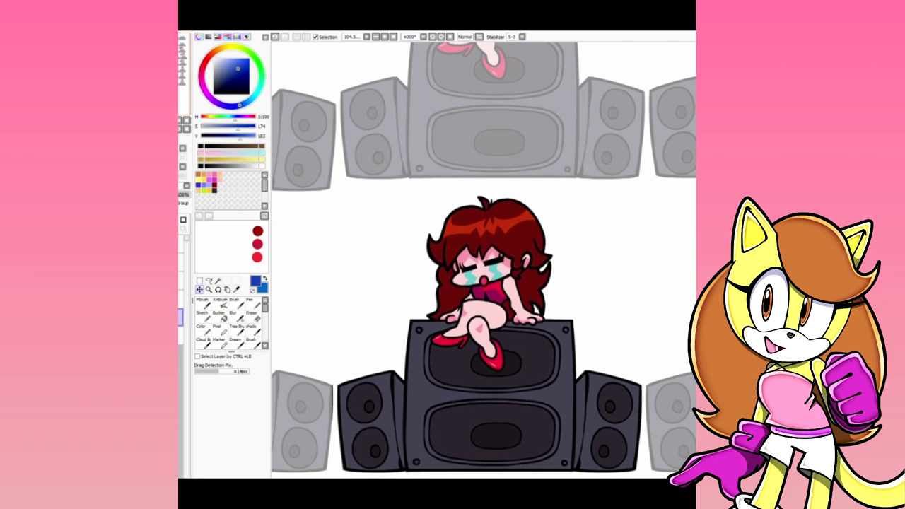
click(181, 335)
click(187, 195)
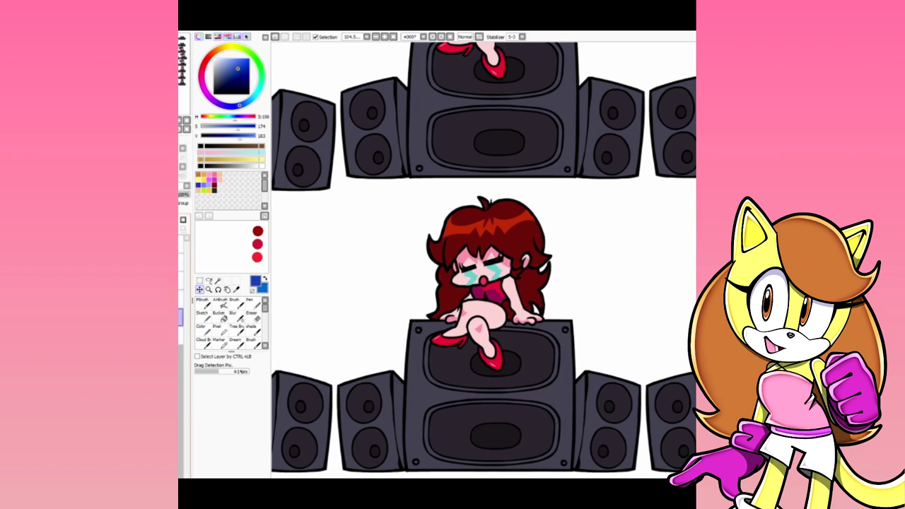
double_click(181, 317)
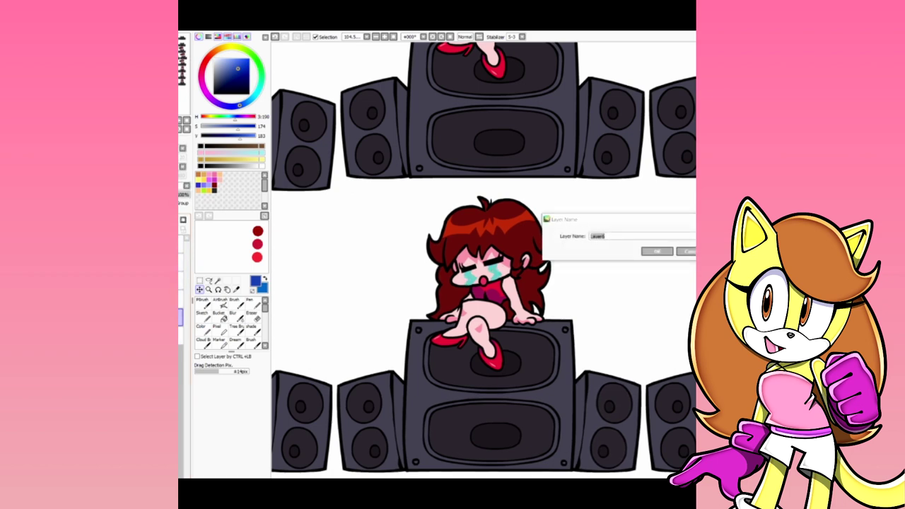
key(Return)
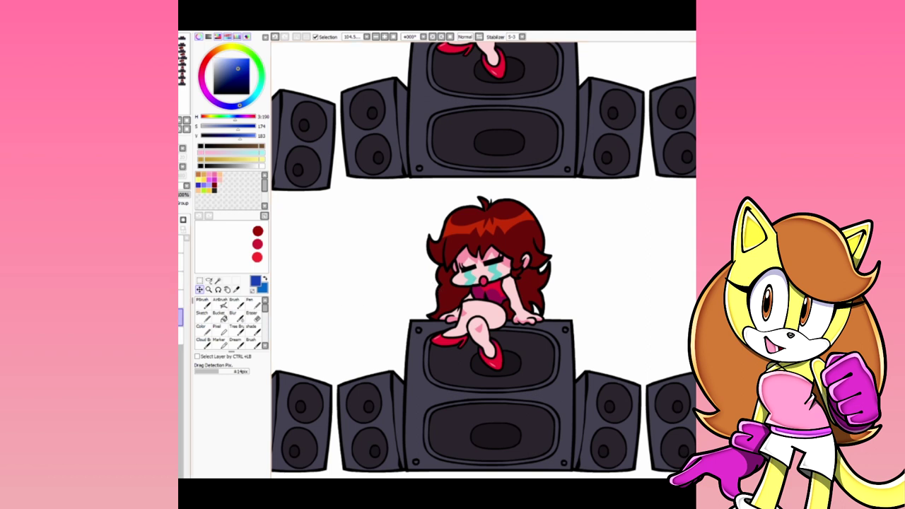
double_click(181, 316)
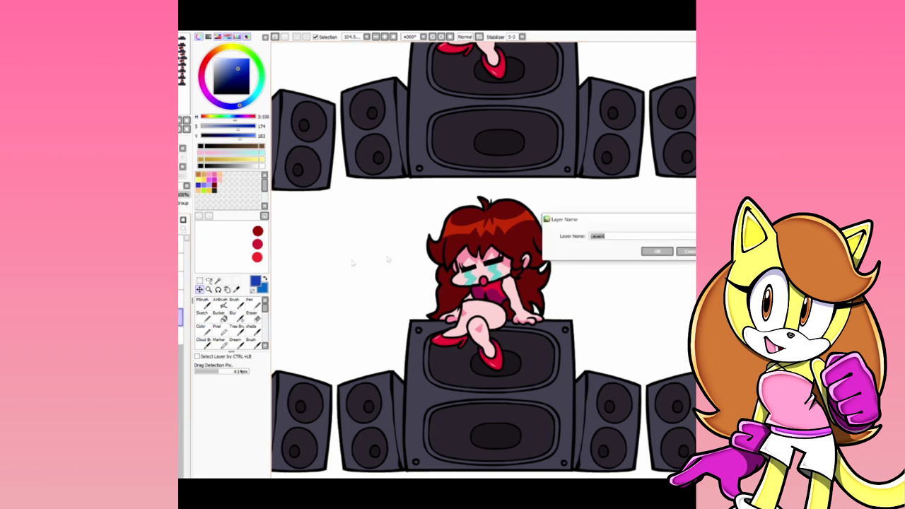
click(684, 252)
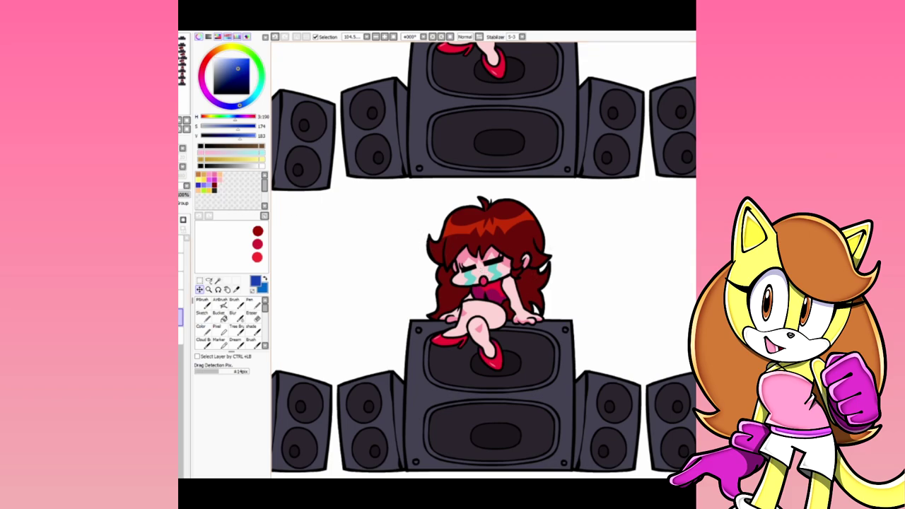
scroll(504, 300, down, 7)
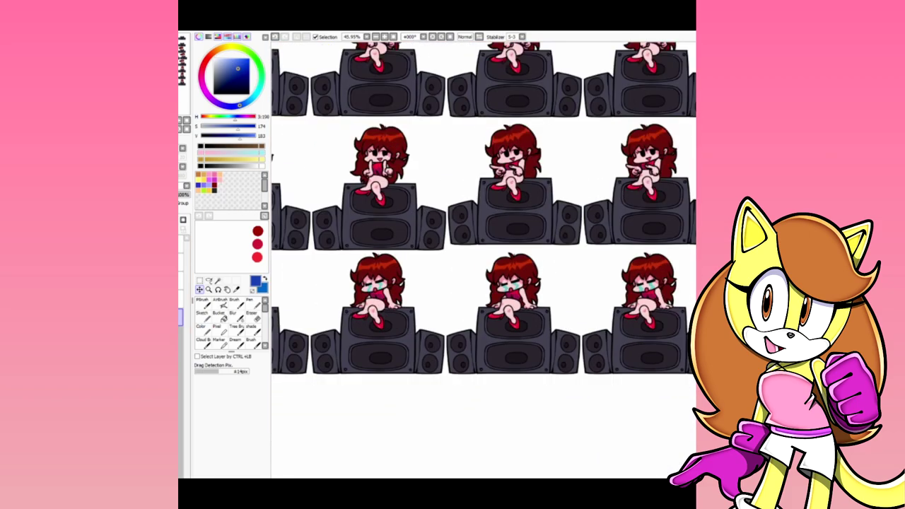
drag(504, 300, 434, 433)
drag(452, 283, 488, 404)
scroll(477, 389, down, 1)
scroll(533, 295, down, 2)
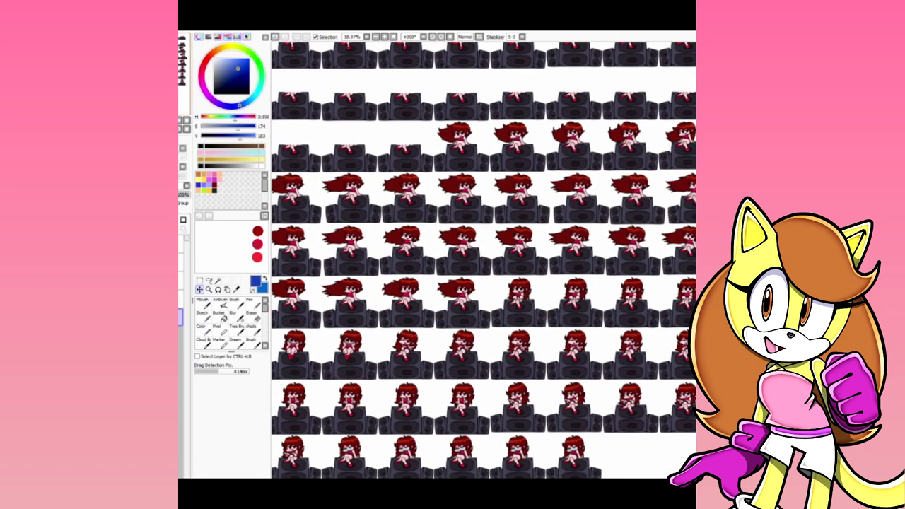
drag(491, 43, 442, 37)
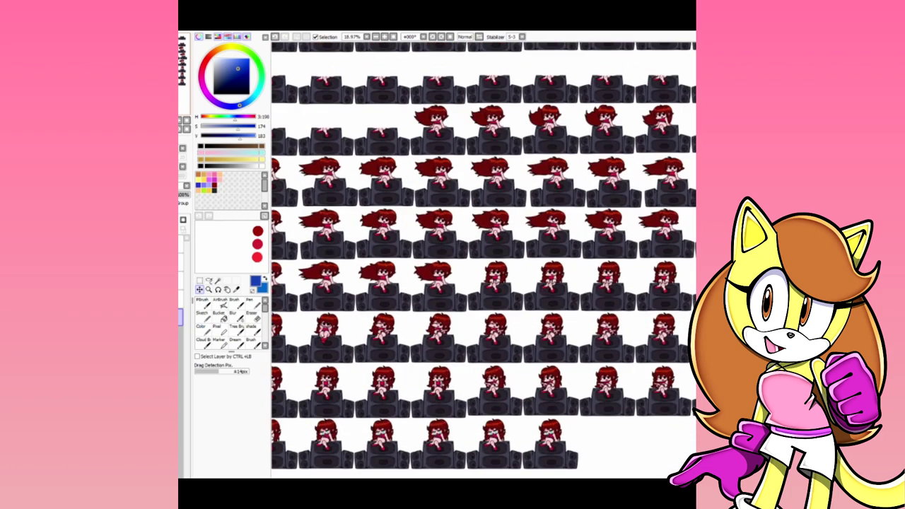